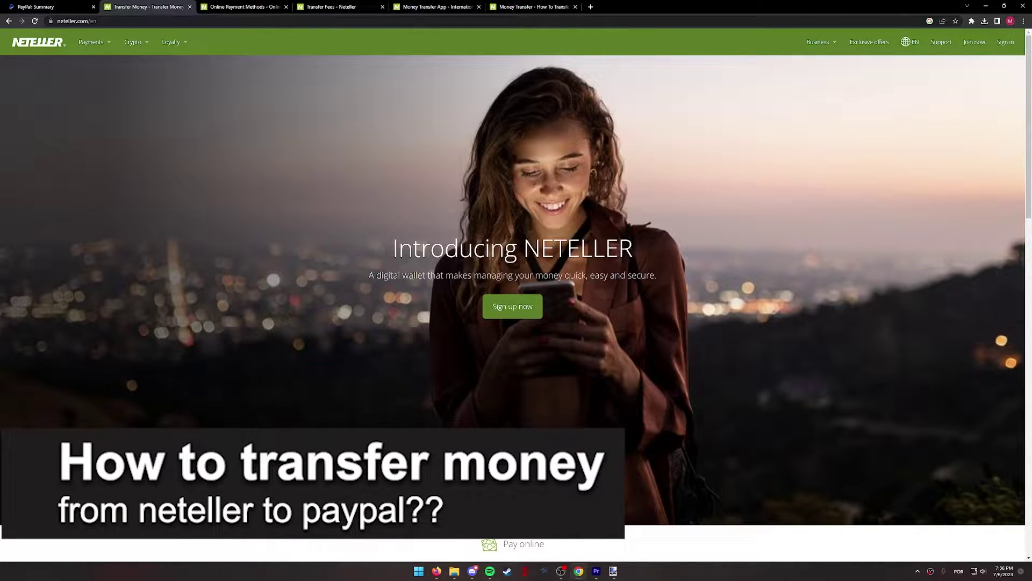
# Switch to the PayPal summary showing the R$ 0,00 balance and linked Mastercard.
pyautogui.hotkey('ctrl', 'shift', 'Tab')
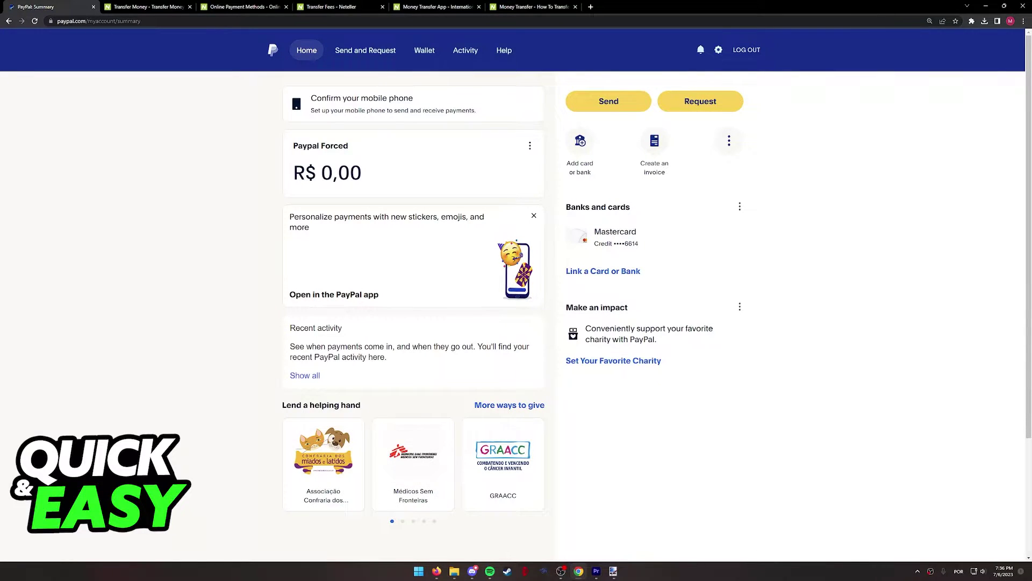
# Go back to the Neteller homepage with the Introducing NETELLER banner.
pyautogui.hotkey('ctrl', 'Tab')
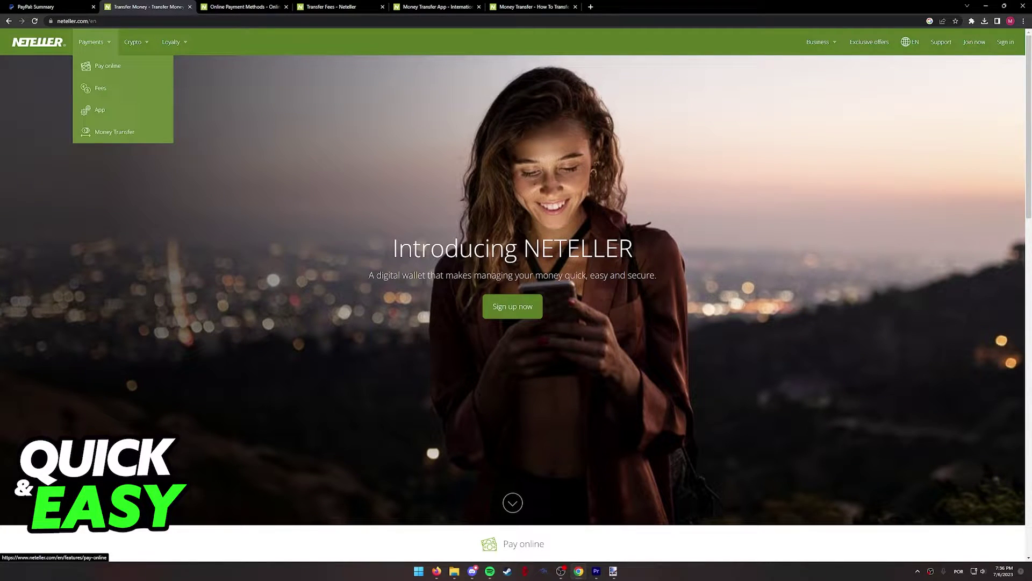
pyautogui.scroll(-3, 517, 323)
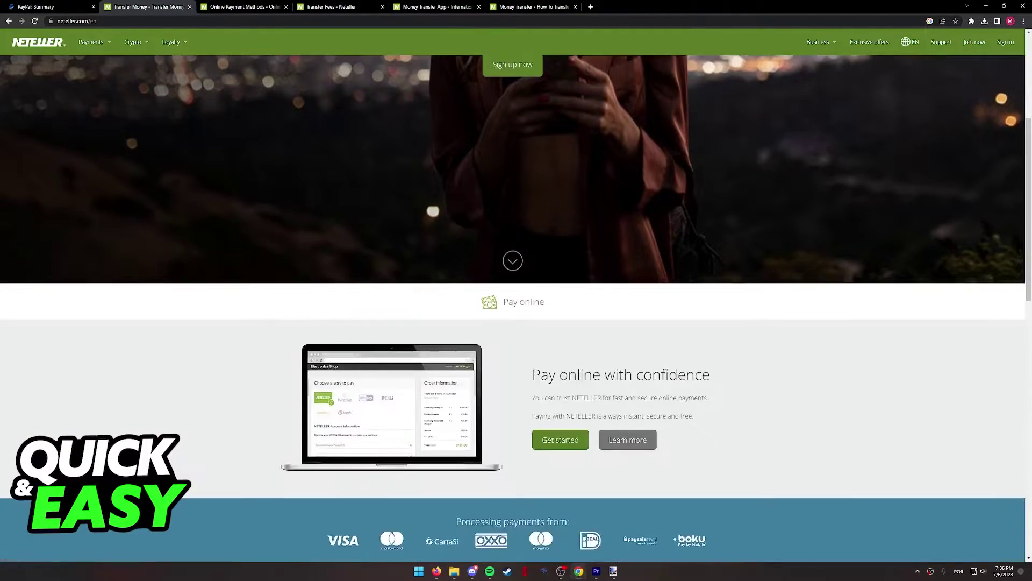
pyautogui.scroll(-3, 516, 323)
pyautogui.scroll(5, 517, 323)
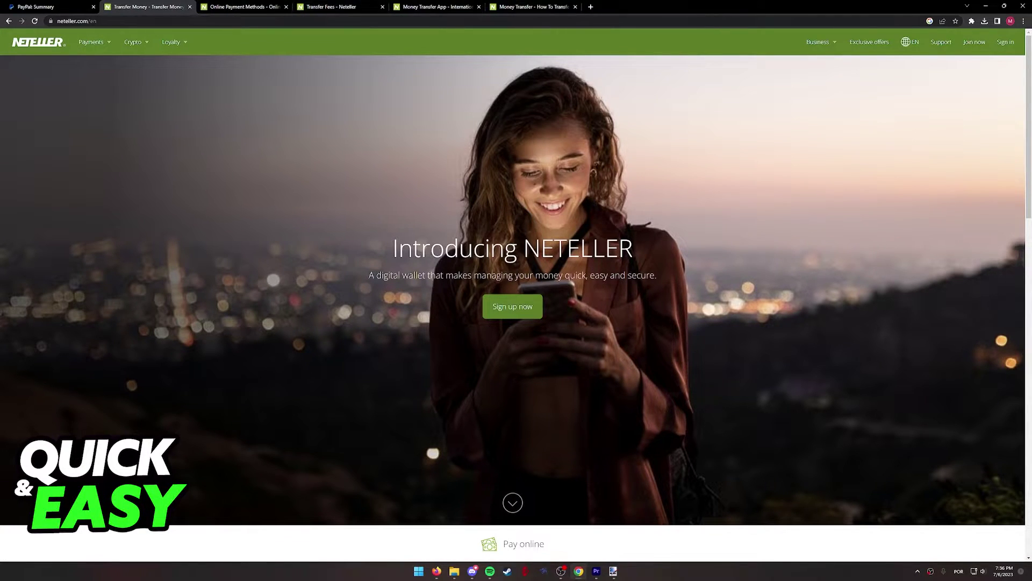
# Review the pay-online page, mark the Withdrawal options heading on the fees page, then reach the app page.
pyautogui.hotkey('ctrl', 'Tab')
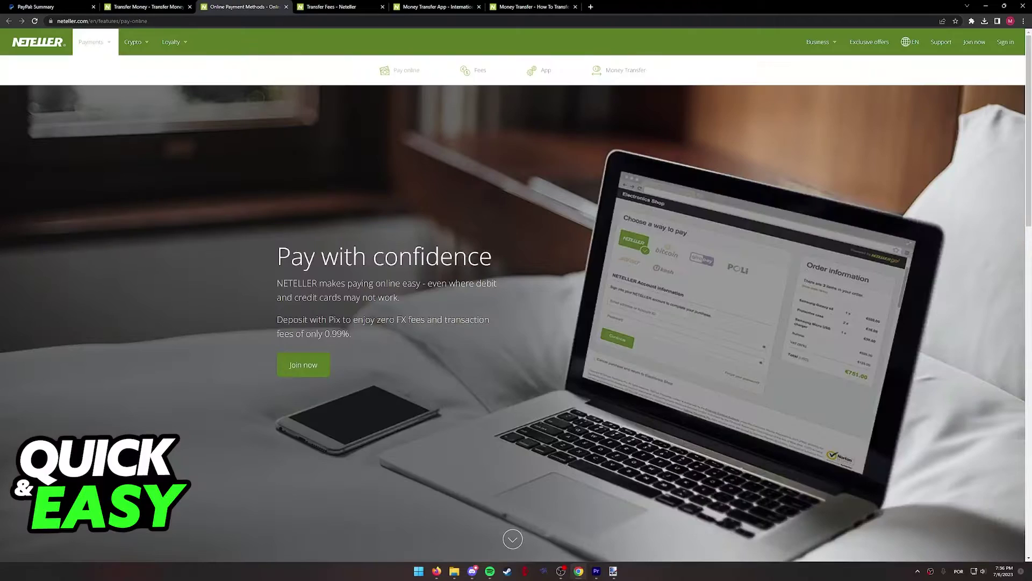
pyautogui.scroll(-3, 517, 323)
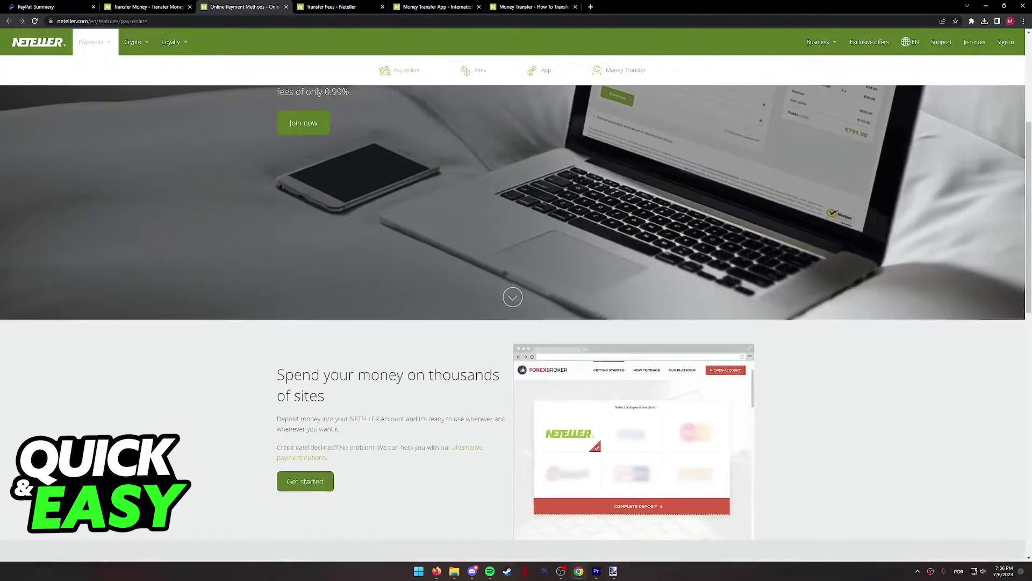
pyautogui.scroll(-2, 516, 322)
pyautogui.scroll(-3, 516, 323)
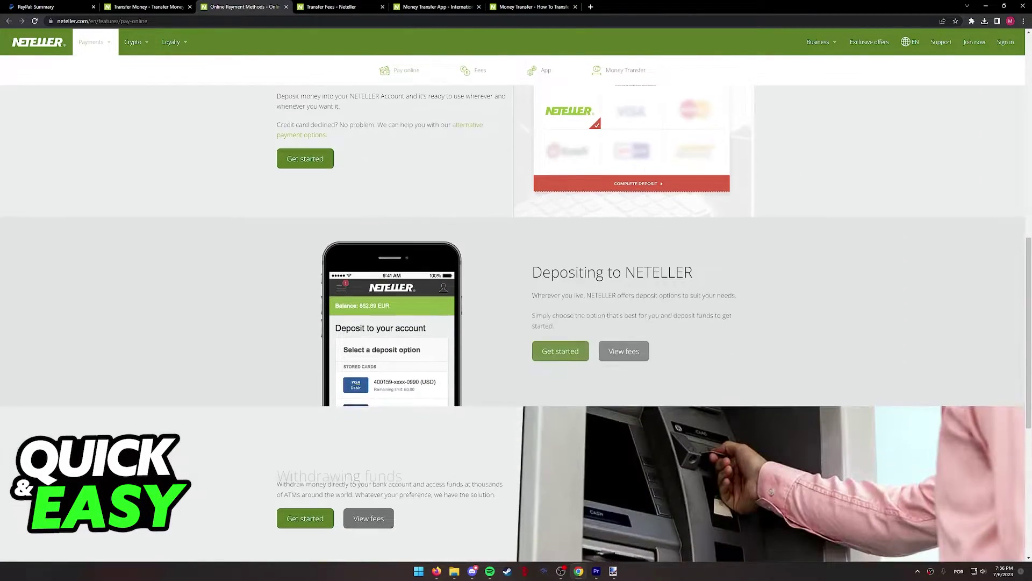
pyautogui.scroll(4, 516, 323)
pyautogui.scroll(2, 516, 322)
pyautogui.scroll(-1, 516, 322)
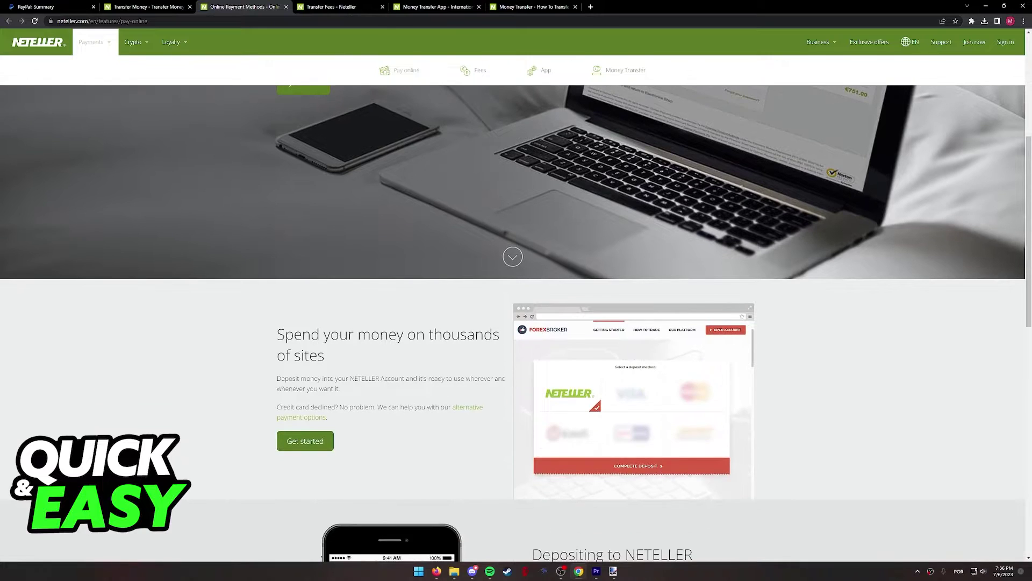
pyautogui.scroll(-3, 517, 322)
pyautogui.scroll(-2, 516, 323)
pyautogui.scroll(3, 516, 323)
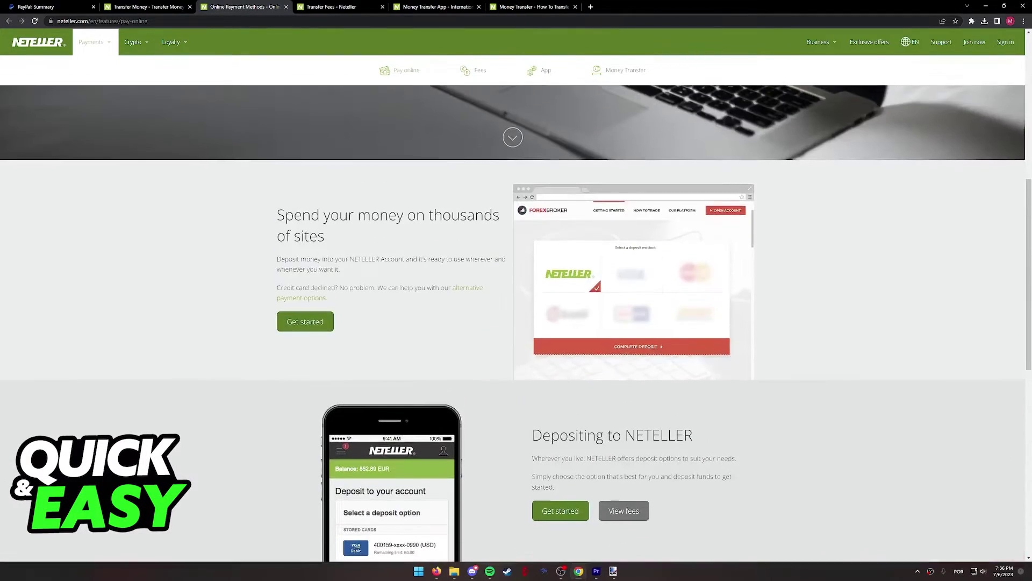
pyautogui.scroll(4, 516, 323)
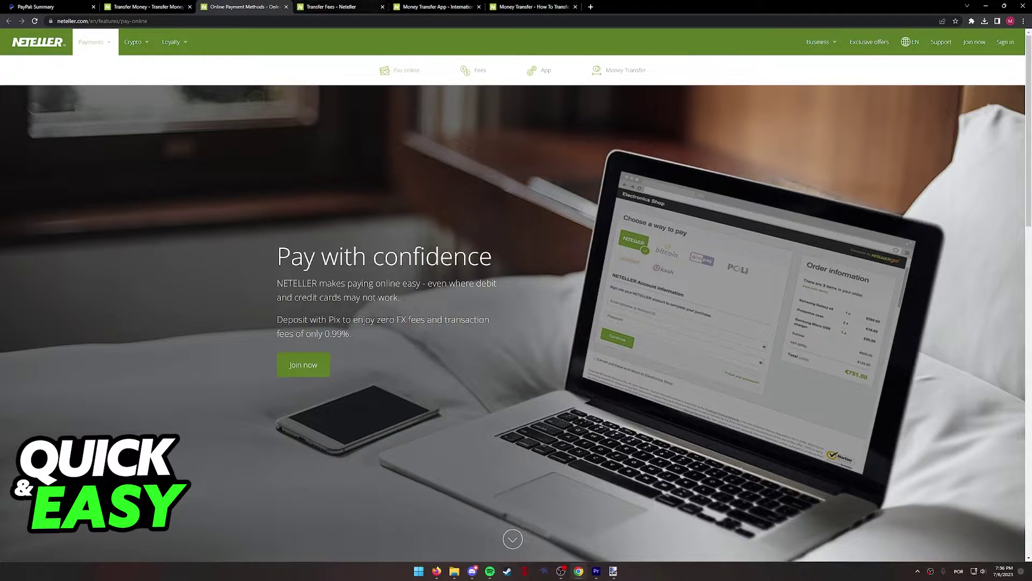
pyautogui.click(330, 7)
pyautogui.scroll(-3, 516, 323)
pyautogui.scroll(-4, 516, 323)
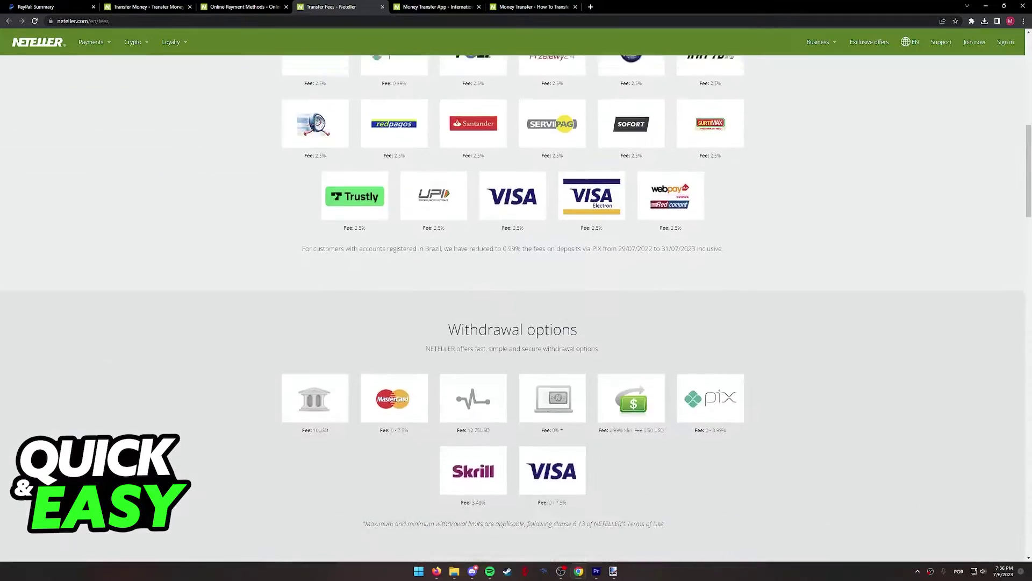
pyautogui.scroll(-2, 516, 322)
pyautogui.moveTo(448, 199); pyautogui.dragTo(545, 199)
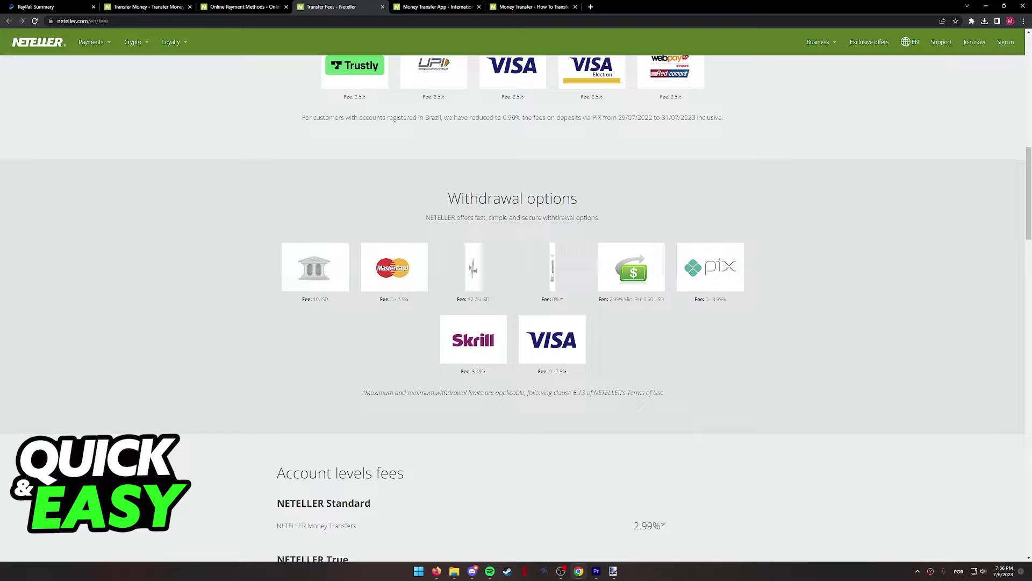
pyautogui.scroll(4, 516, 323)
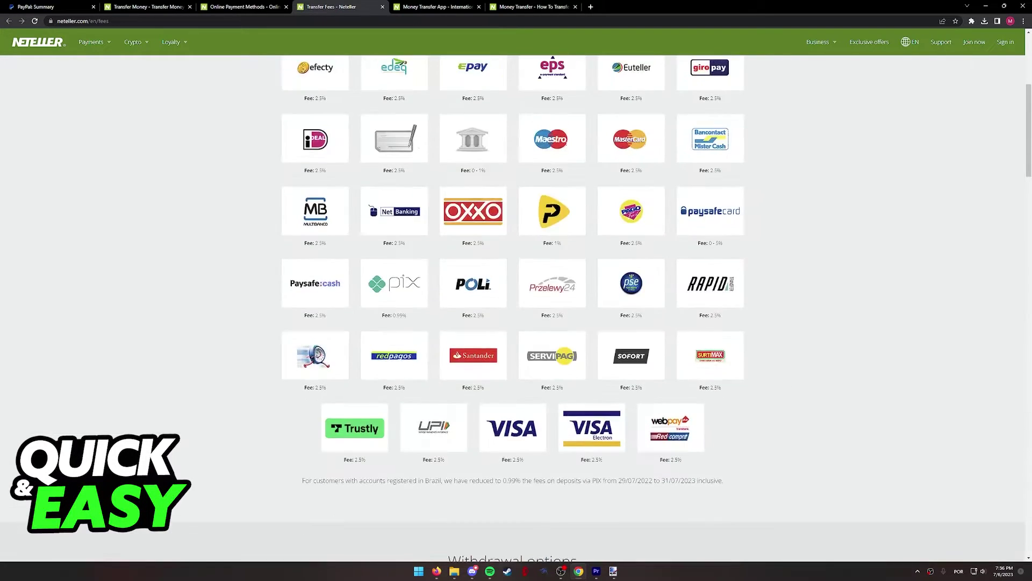
pyautogui.hotkey('ctrl', 'Tab')
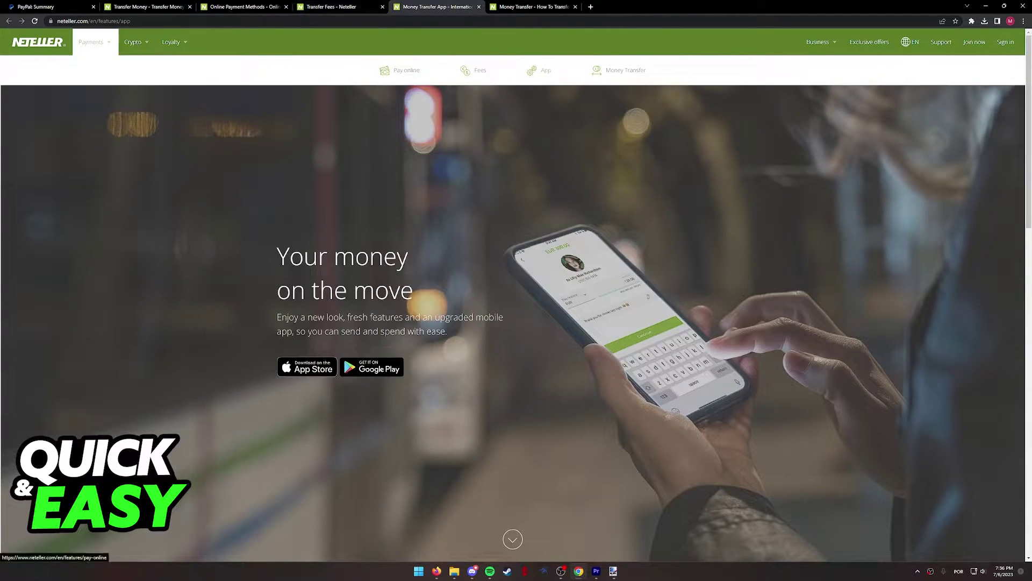
pyautogui.scroll(-5, 517, 323)
pyautogui.scroll(-1, 516, 322)
pyautogui.scroll(-2, 517, 323)
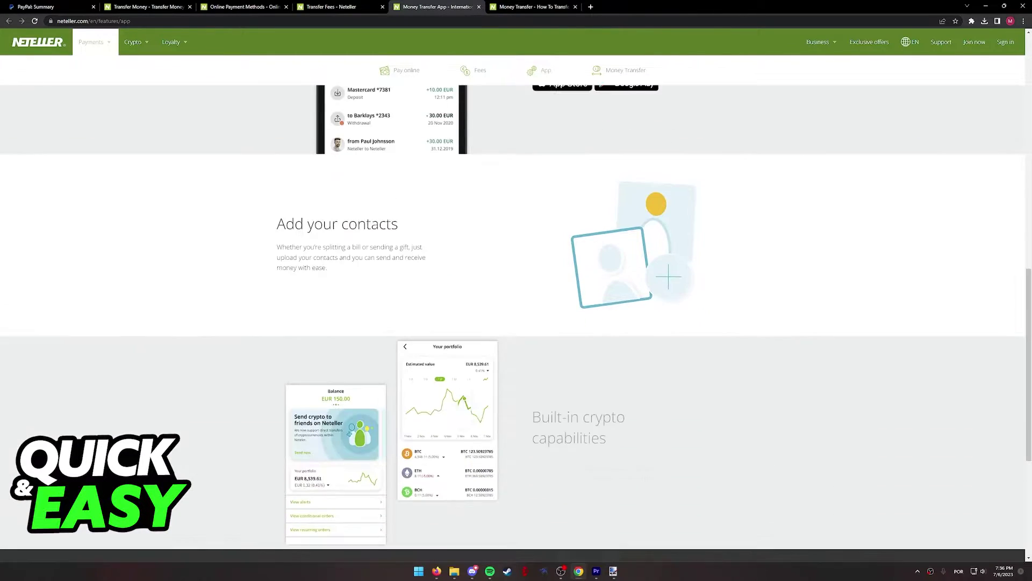
pyautogui.scroll(-1, 516, 323)
pyautogui.scroll(-1, 516, 323)
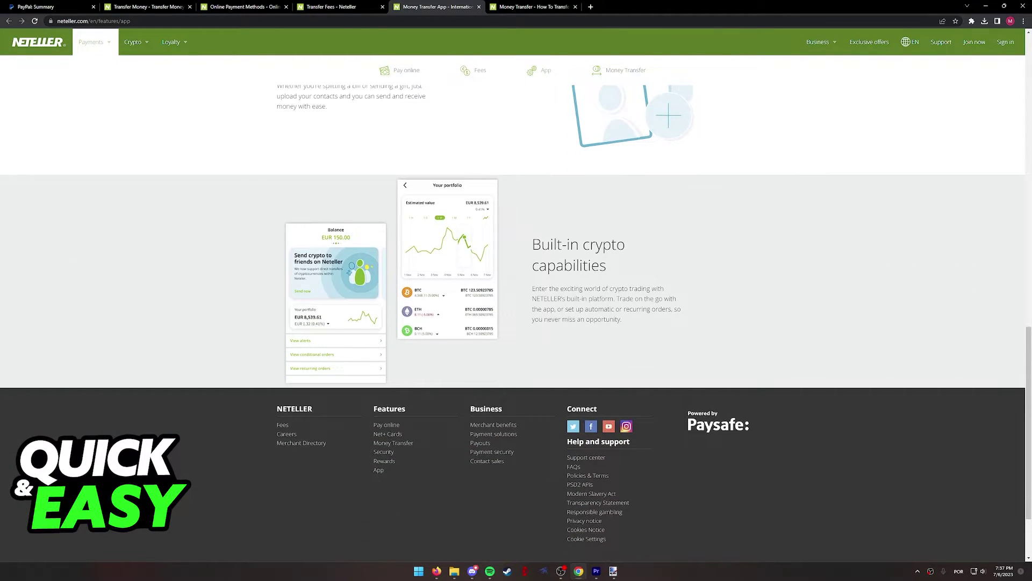
pyautogui.scroll(6, 516, 323)
pyautogui.scroll(4, 517, 323)
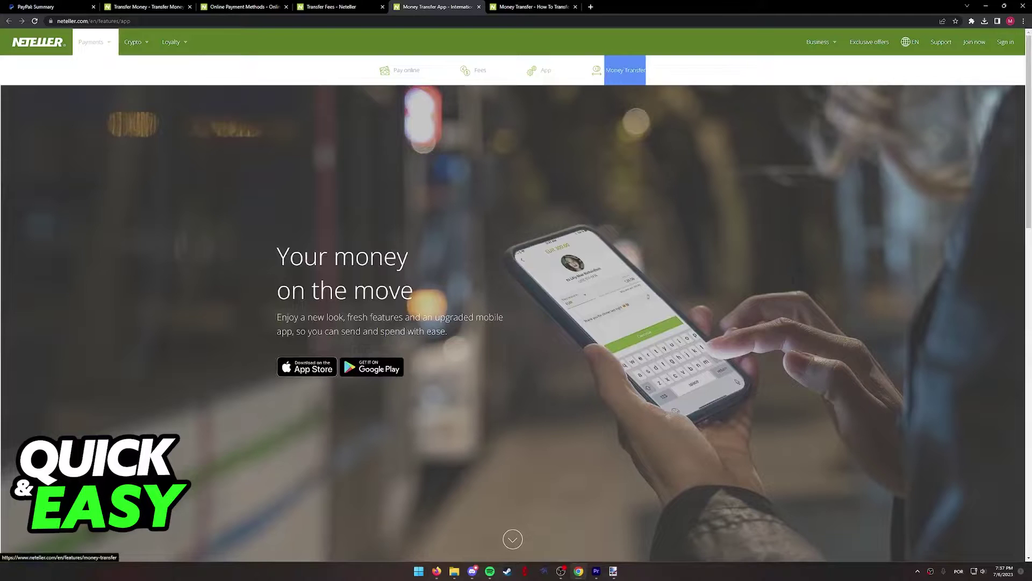
# Check the 1000.00 GBP to 104384 INR quote, keeping the sending currency and debit card payment unchanged.
pyautogui.hotkey('ctrl', 'Tab')
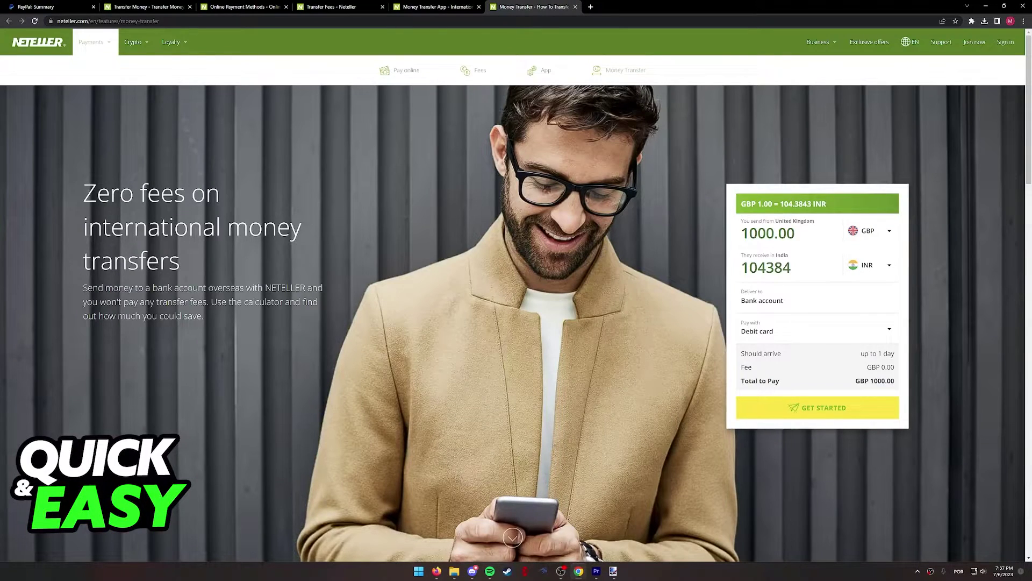
pyautogui.doubleClick(768, 233)
pyautogui.click(869, 231)
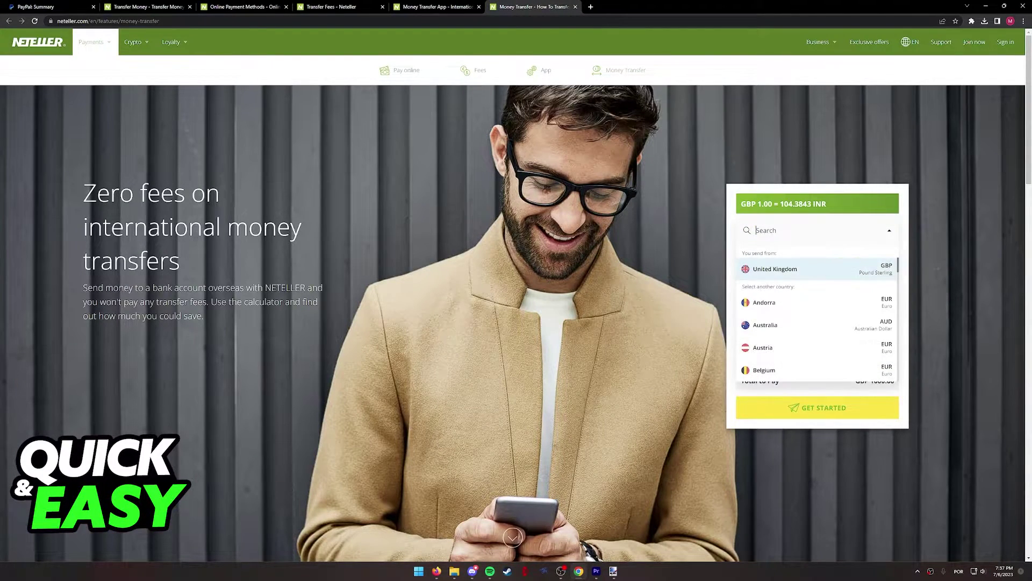
pyautogui.click(775, 268)
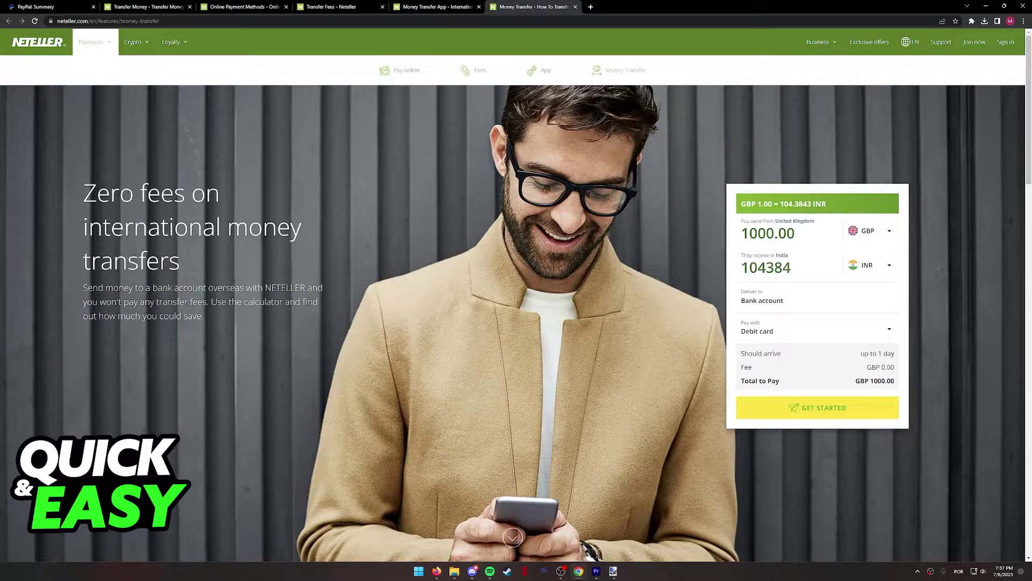
pyautogui.scroll(-1, 516, 323)
pyautogui.click(815, 249)
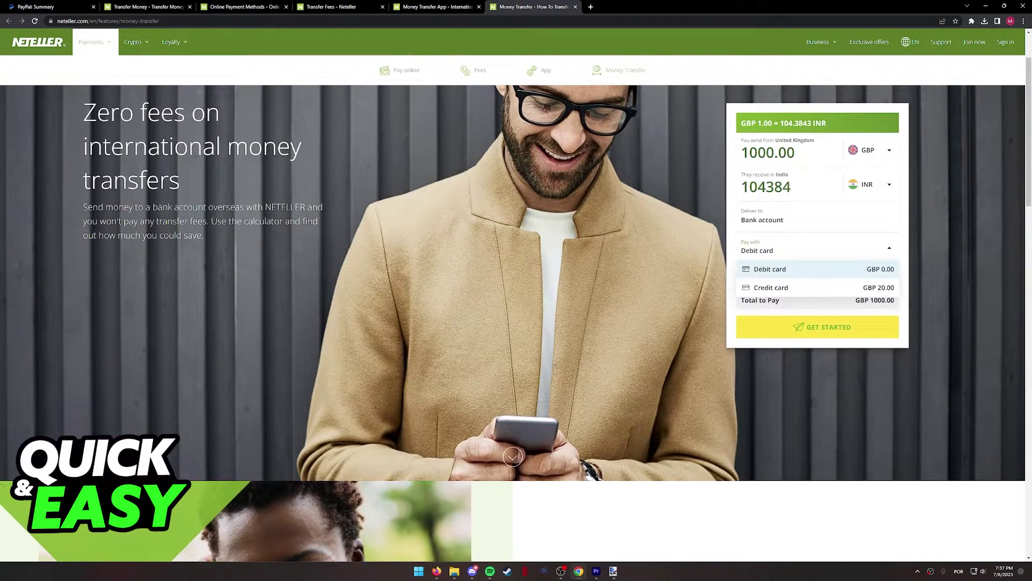
pyautogui.click(770, 269)
pyautogui.scroll(-5, 517, 322)
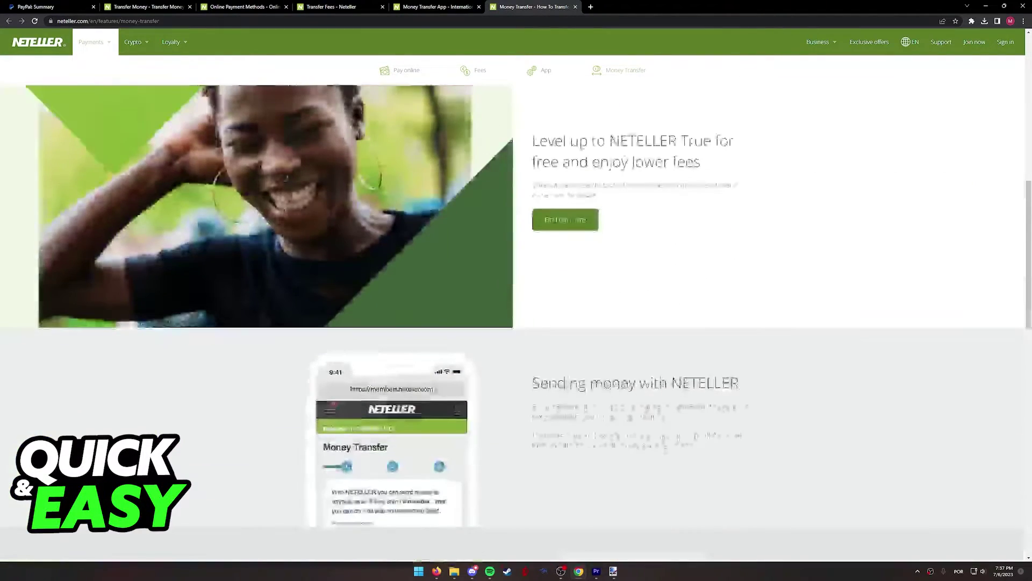
pyautogui.scroll(-4, 513, 488)
pyautogui.scroll(2, 513, 488)
pyautogui.scroll(2, 514, 488)
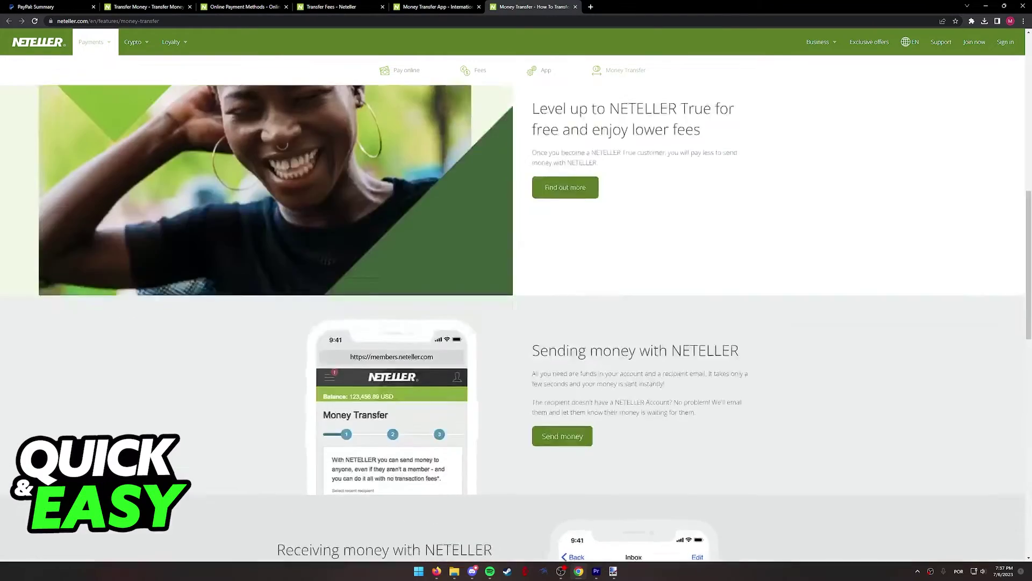
pyautogui.scroll(5, 514, 488)
pyautogui.scroll(1, 516, 322)
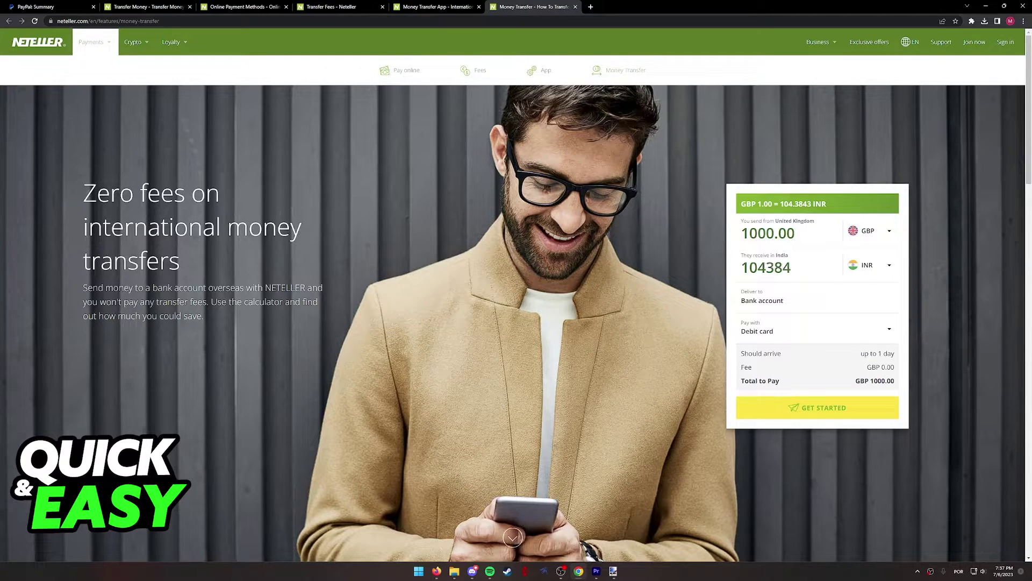
# Mark the Bank Transfer withdrawal option at 10 USD, glancing at PayPal before returning to the fees page.
pyautogui.hotkey('ctrl', '4')
pyautogui.scroll(-2, 517, 324)
pyautogui.scroll(-3, 516, 323)
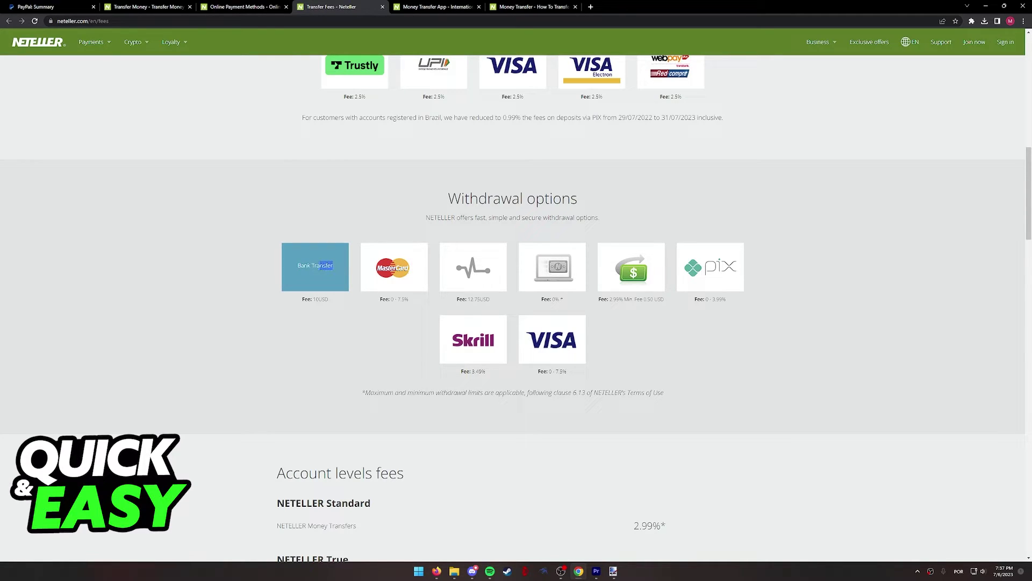
pyautogui.moveTo(334, 265); pyautogui.dragTo(300, 265)
pyautogui.click(49, 7)
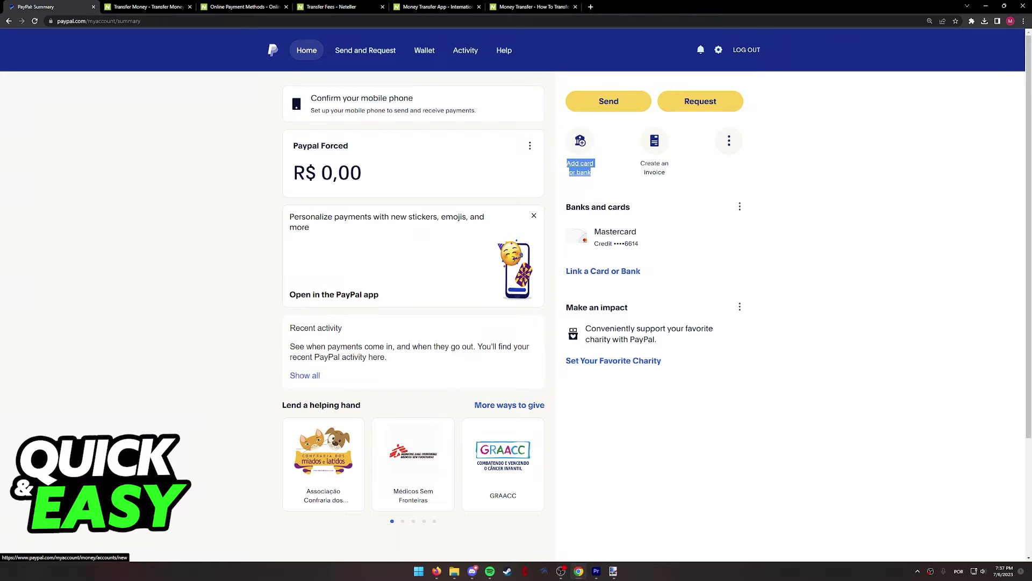
pyautogui.hotkey('ctrl', '4')
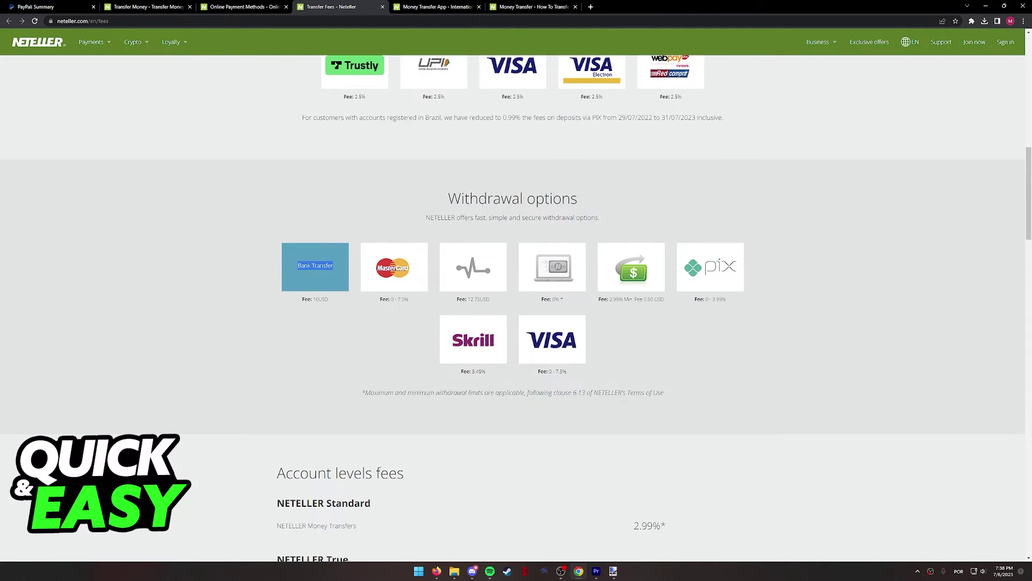